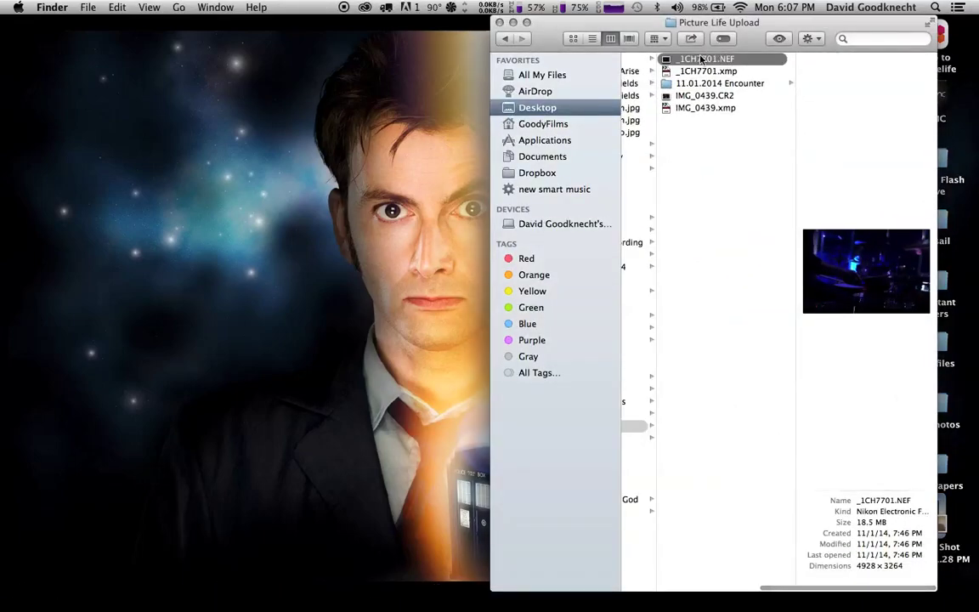
- Examine the raw photos in the 11.01.2014 Encounter folder and view a large preview of _1CH7878.NEF
key("space")
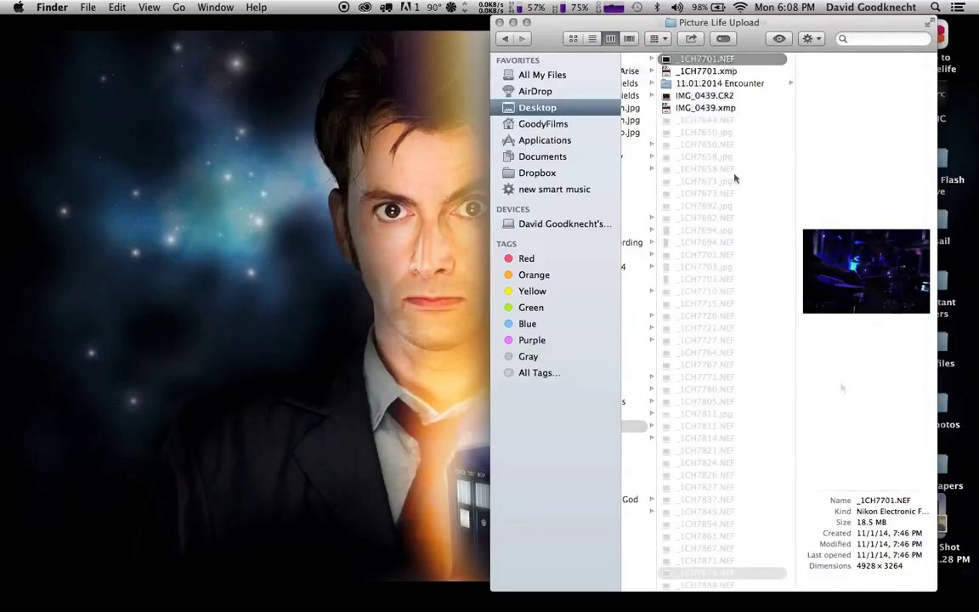
key("Down")
key("Down")
key("Down")
key("Down")
key("Down")
key("Down")
key("Down")
key("Down")
key("Down")
key("Down")
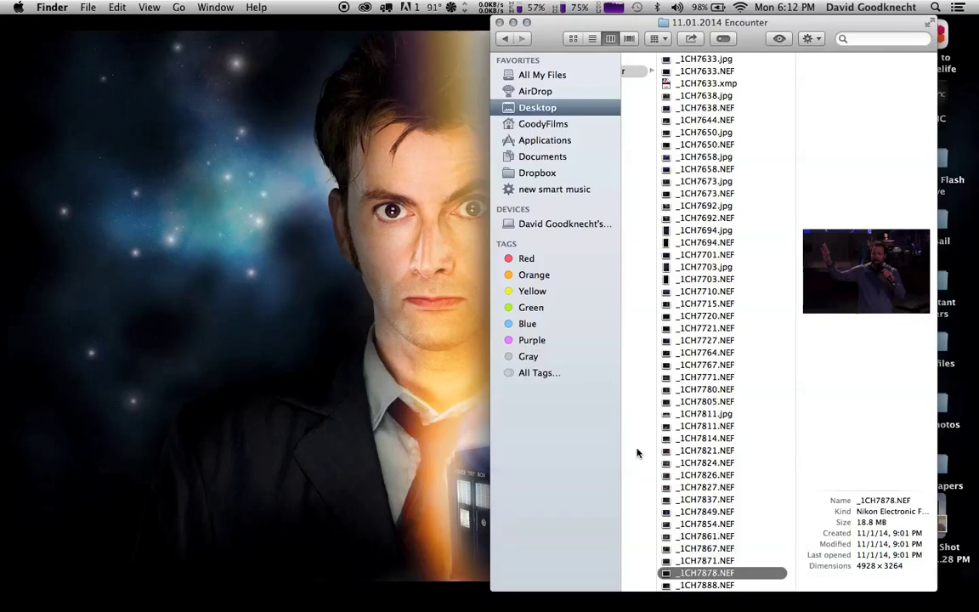
key("space")
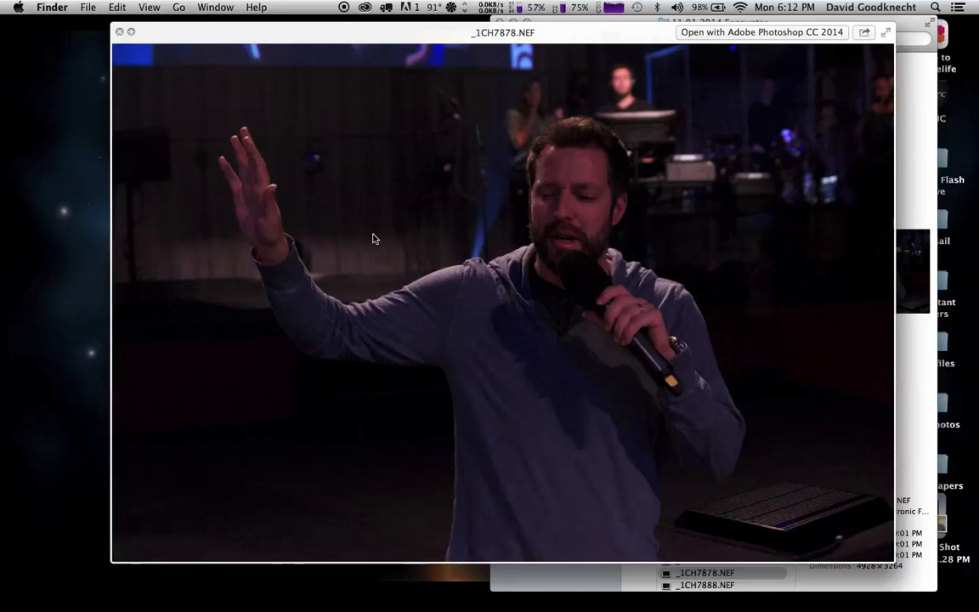
key("space")
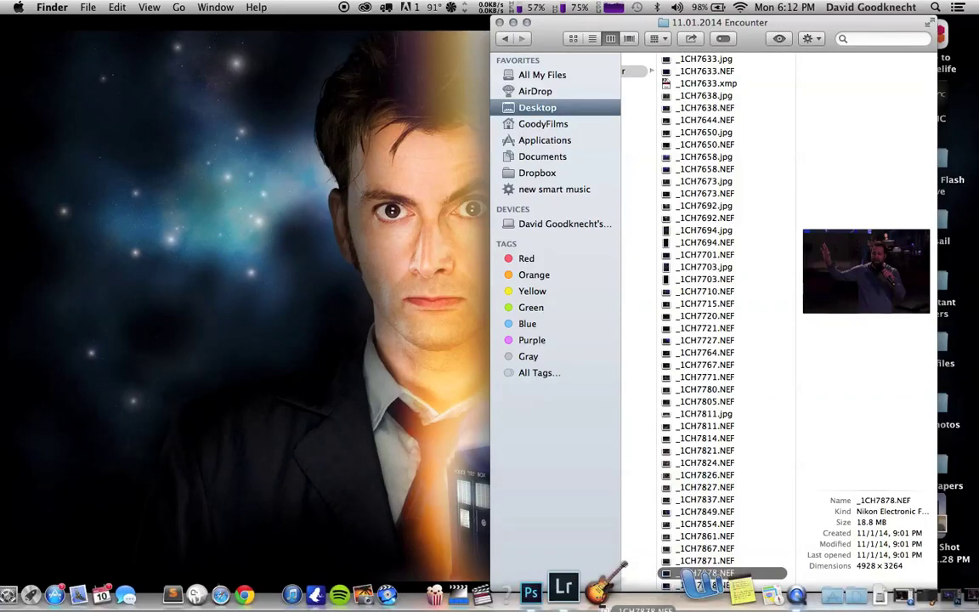
- Switch to Lightroom, import _1CH7878.NEF by adding it to the catalog, and open it for developing
left_click(605, 586)
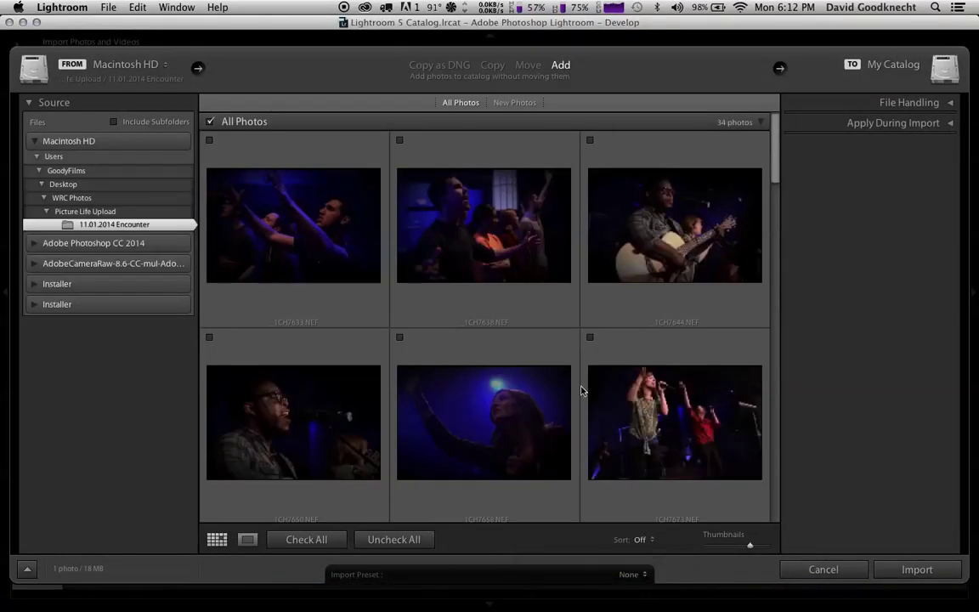
left_click(927, 574)
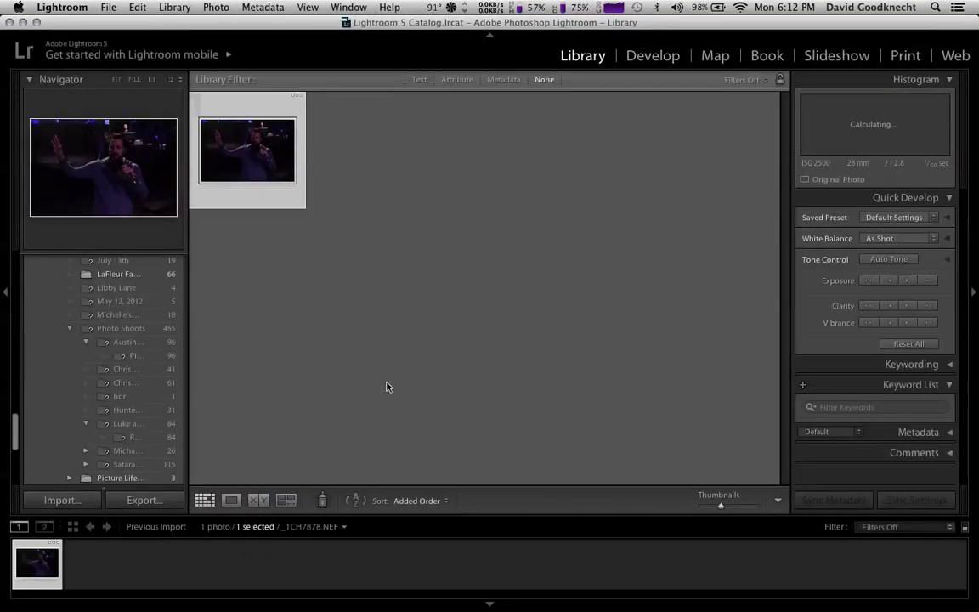
left_click(651, 57)
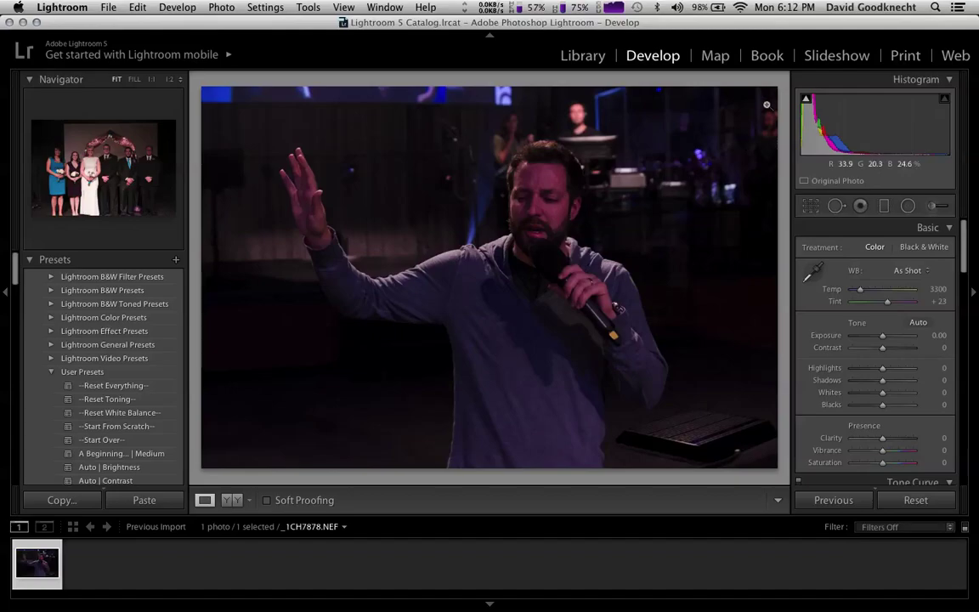
- Try to set the white balance by sampling a neutral spot beside the man's head, and undo it
left_click(806, 101)
left_click(814, 272)
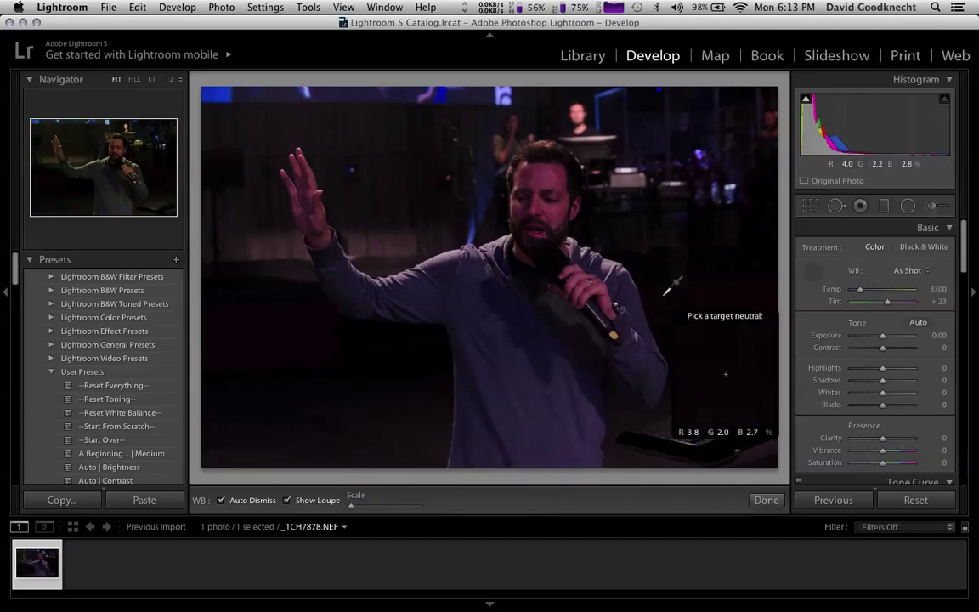
left_click(585, 145)
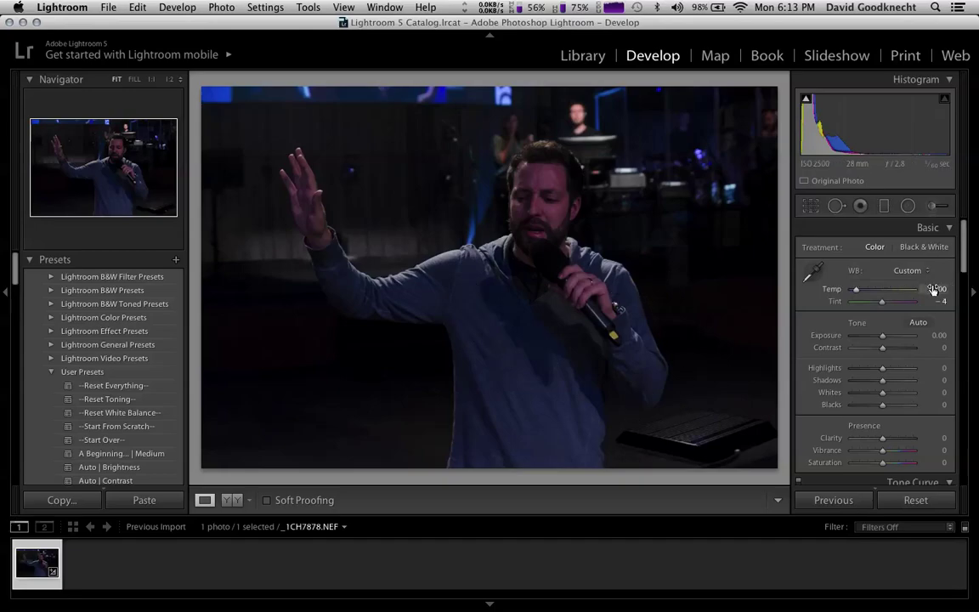
key("super+z")
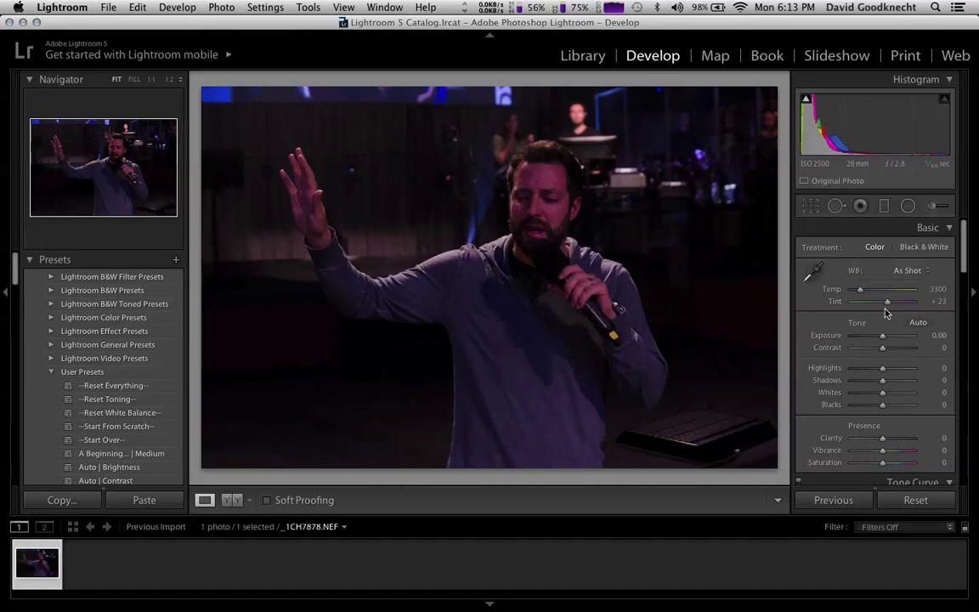
- Set the photo's white balance tint to -1 and its exposure to +0.90
left_click_drag(888, 306, 884, 306)
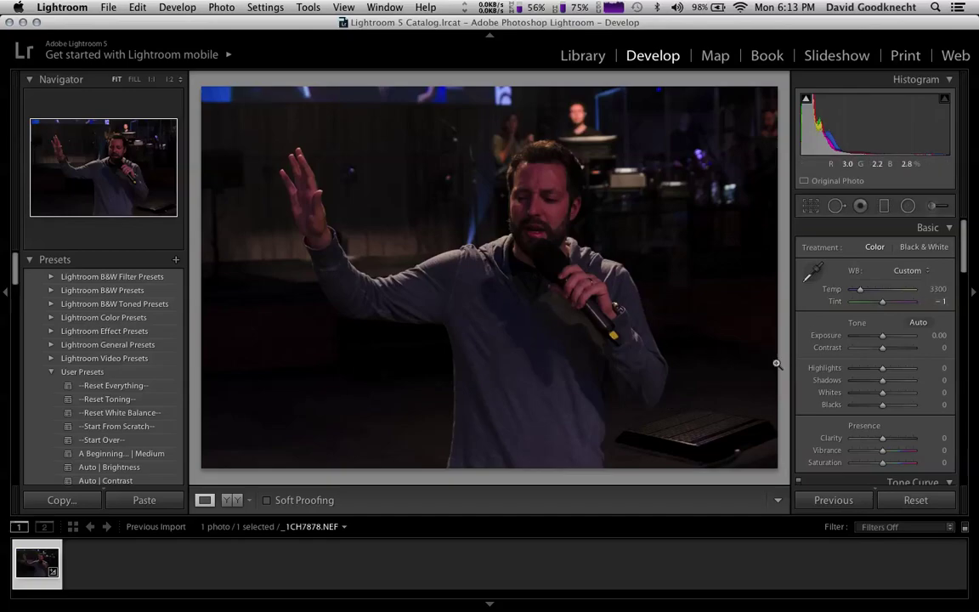
left_click_drag(883, 340, 887, 341)
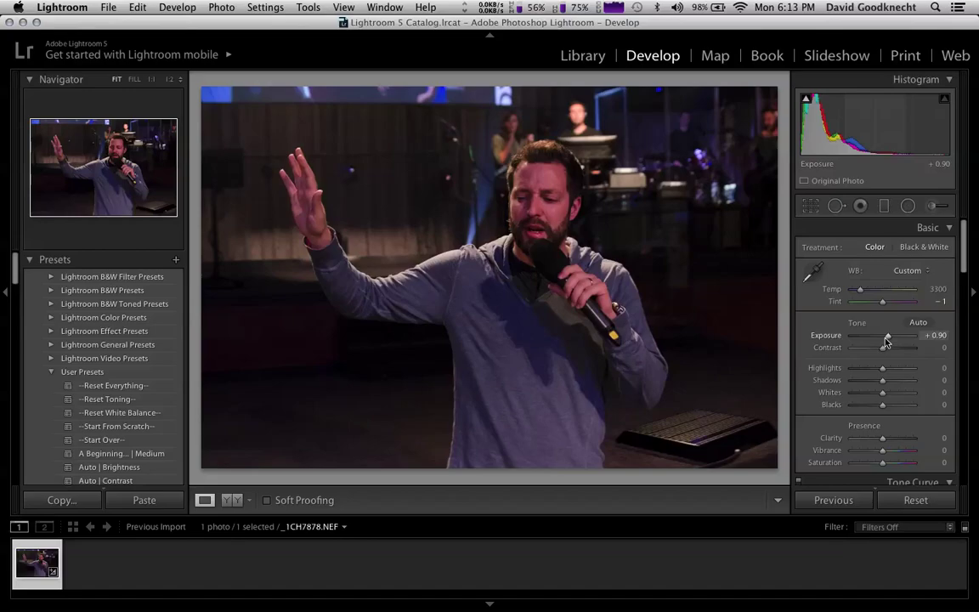
left_click_drag(886, 341, 886, 340)
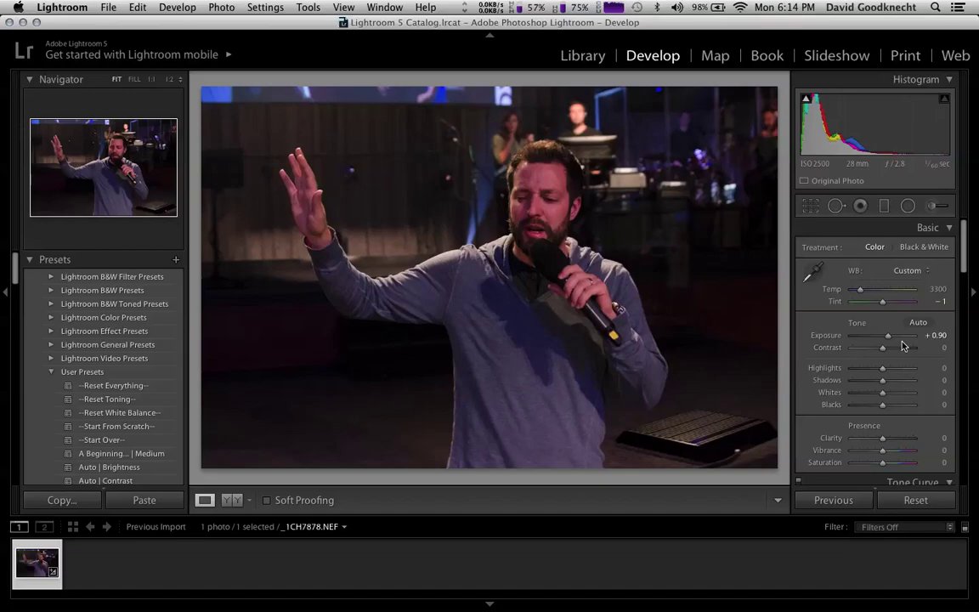
- Lift the dark areas of the photo by setting Shadows to +31 and Blacks to +17
left_click_drag(883, 408, 929, 407)
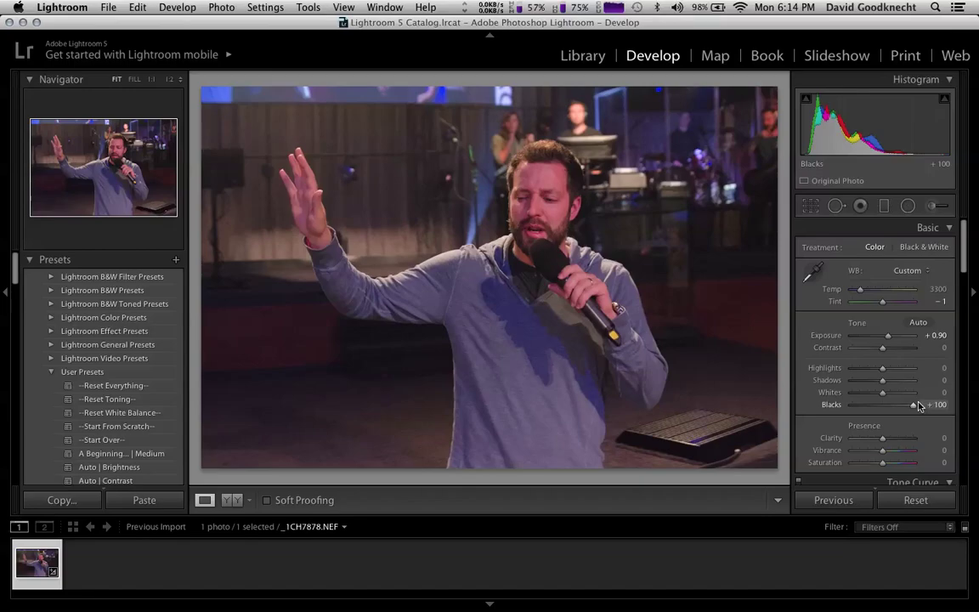
mouse_move(902, 406)
left_mouse_down()
mouse_move(870, 406)
mouse_move(892, 405)
mouse_move(884, 406)
mouse_move(888, 387)
mouse_move(874, 389)
mouse_move(892, 390)
left_mouse_up()
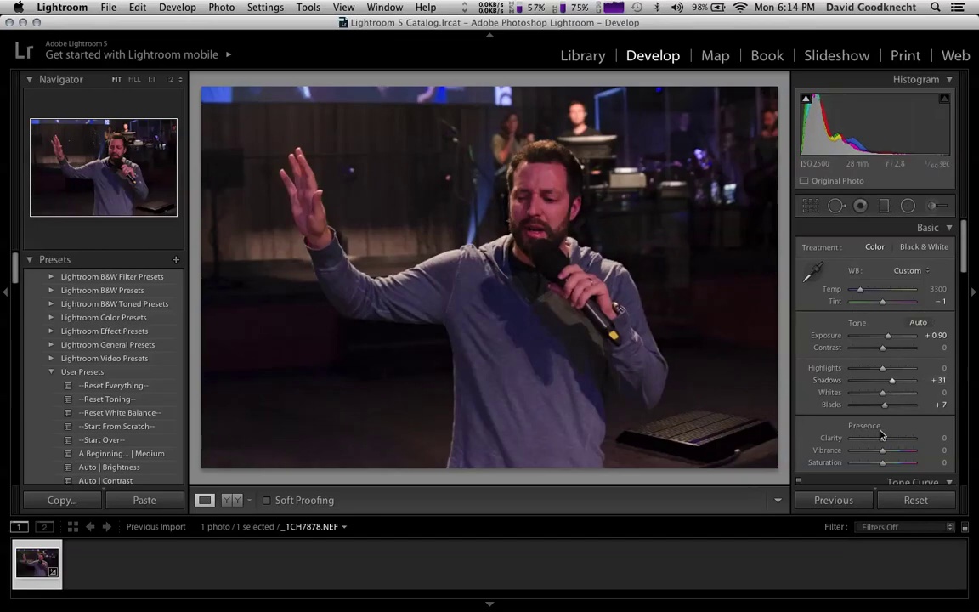
key("Up")
key("Up")
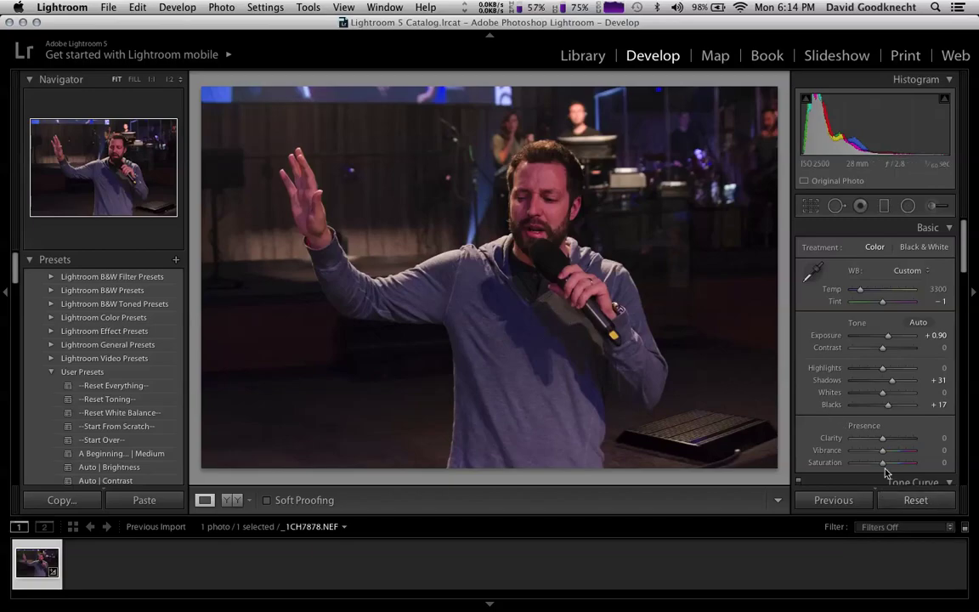
- Adjust the HSL saturation to -4 for red, -4 for orange and +13 for blue
scroll(885, 456, "down", 10)
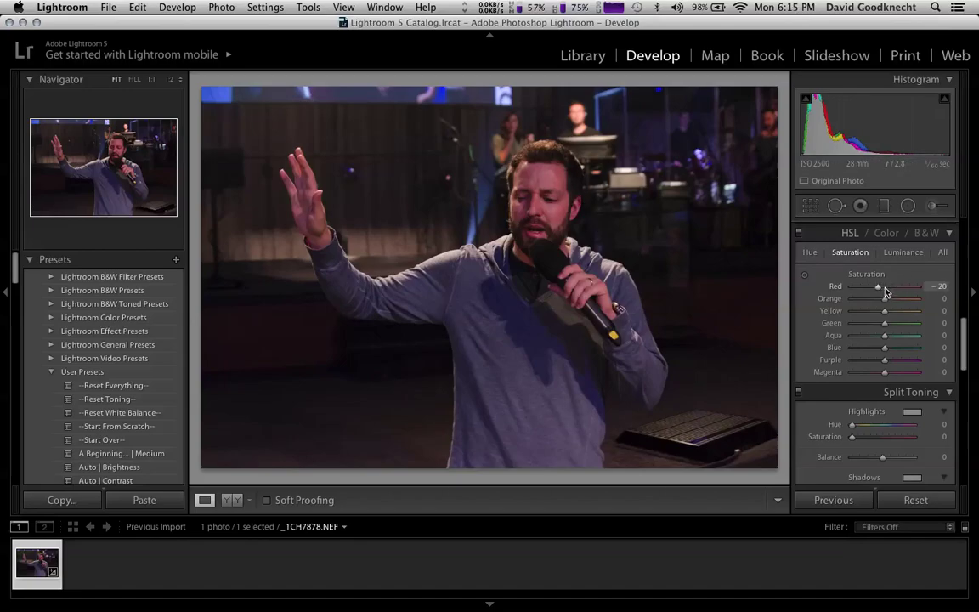
left_click_drag(885, 290, 887, 291)
key("Up")
key("Up")
key("Up")
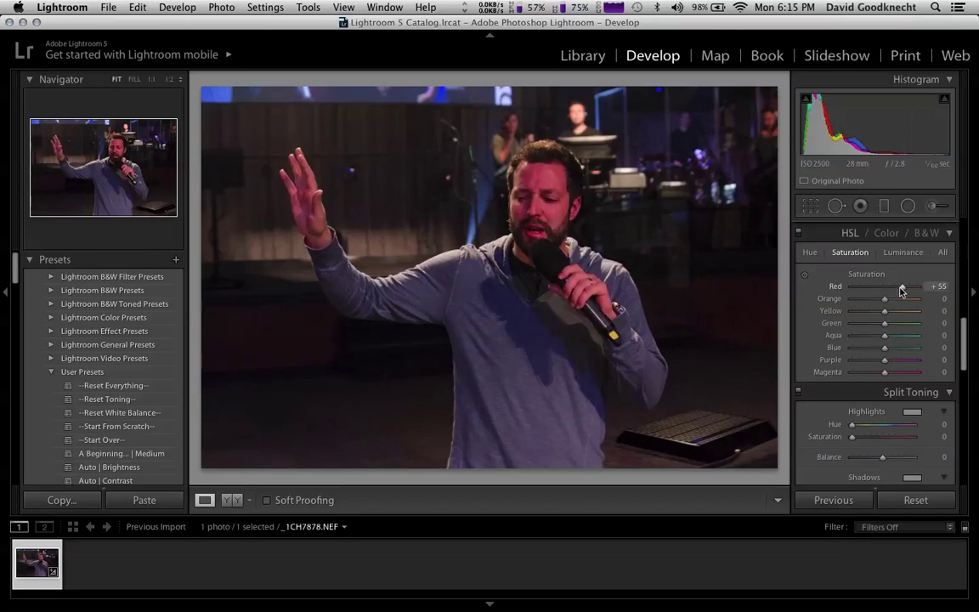
left_click_drag(899, 288, 883, 292)
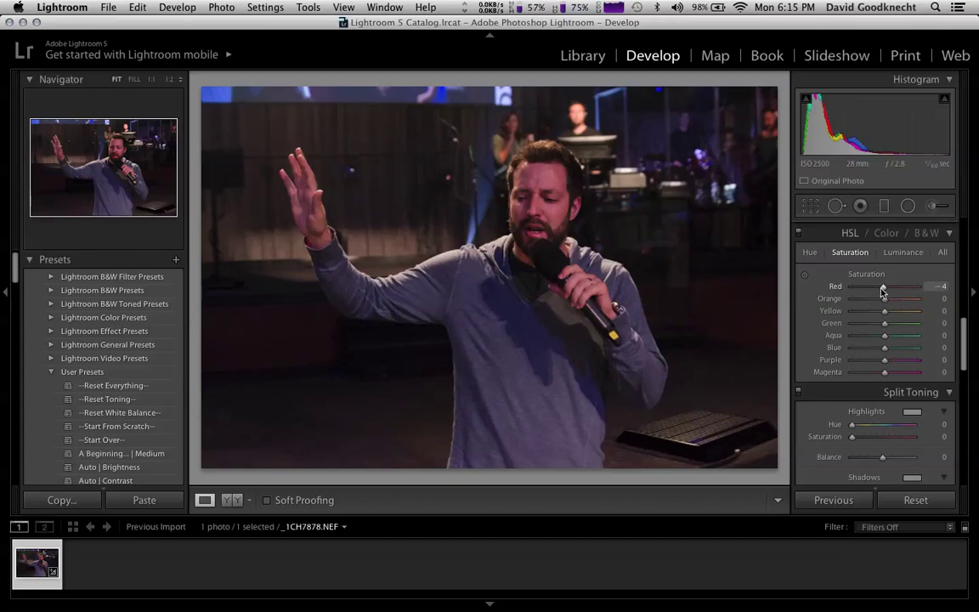
mouse_move(885, 303)
left_mouse_down()
mouse_move(870, 302)
mouse_move(882, 302)
left_mouse_up()
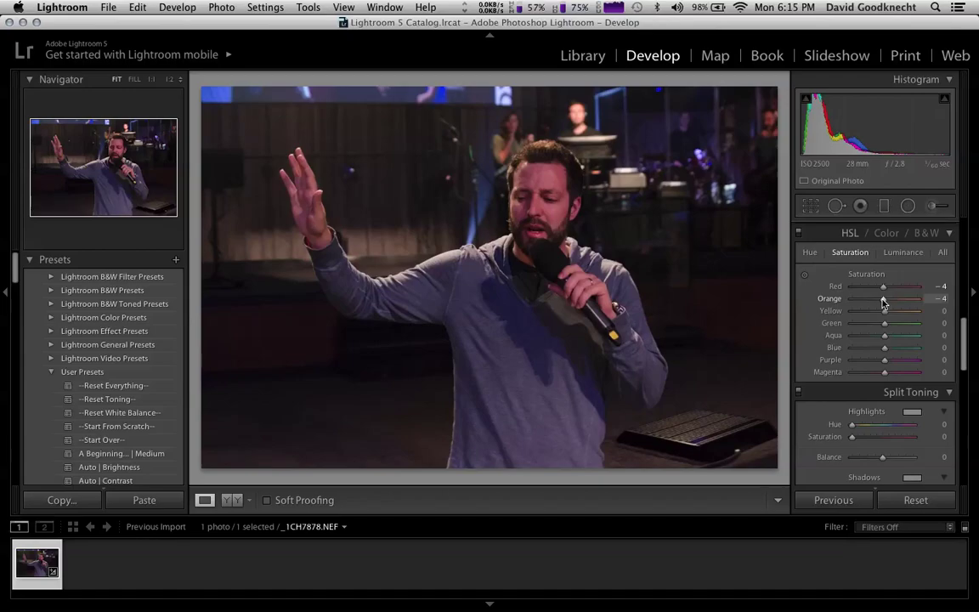
mouse_move(885, 350)
left_mouse_down()
mouse_move(908, 346)
mouse_move(863, 352)
mouse_move(903, 347)
mouse_move(890, 356)
left_mouse_up()
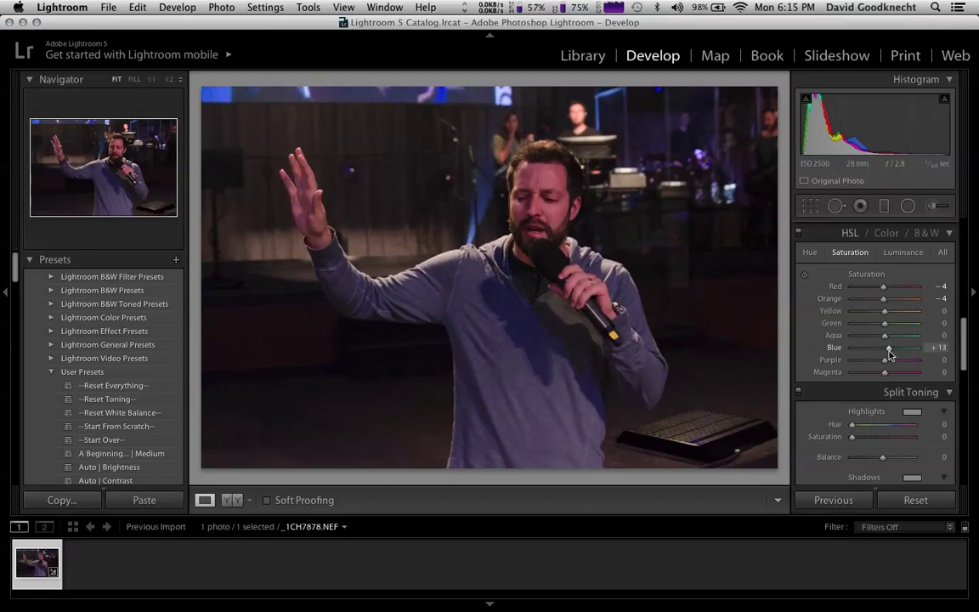
- Raise the red luminance, and set the saturation to -10 for orange and -18 for magenta
left_click(900, 253)
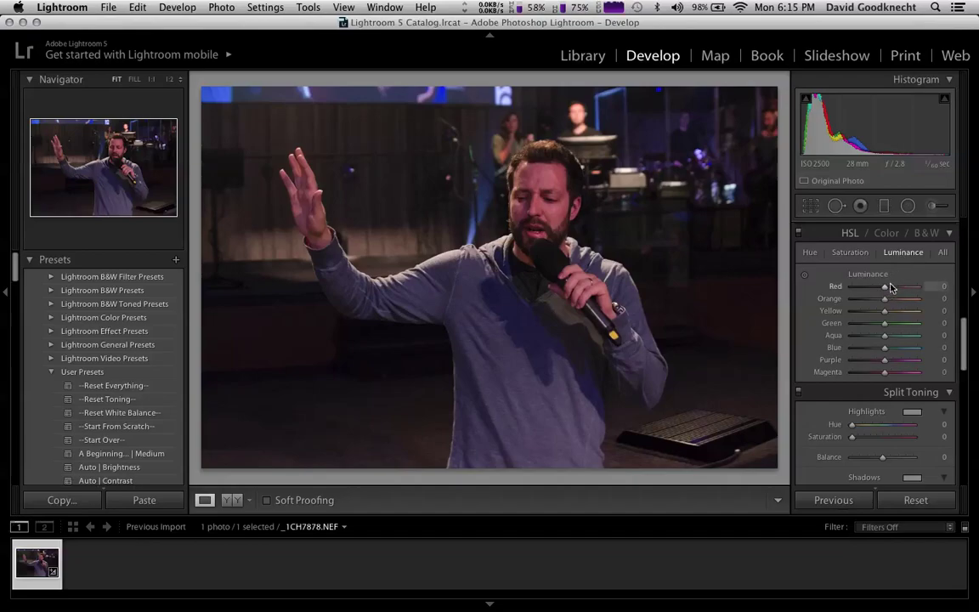
mouse_move(883, 289)
left_mouse_down()
mouse_move(855, 287)
mouse_move(899, 292)
mouse_move(892, 302)
mouse_move(906, 304)
mouse_move(897, 304)
left_mouse_up()
left_click(849, 253)
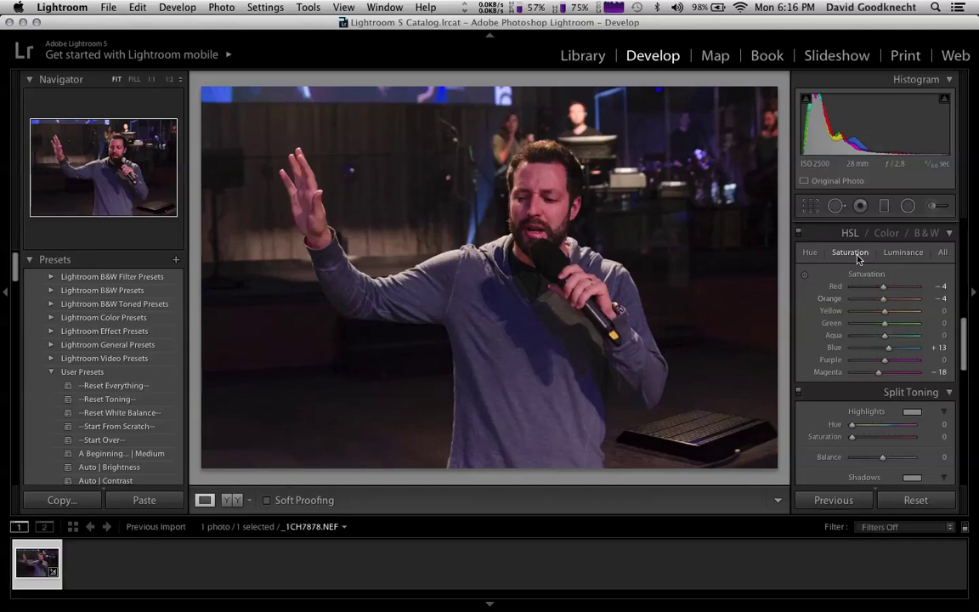
left_click_drag(885, 304, 884, 305)
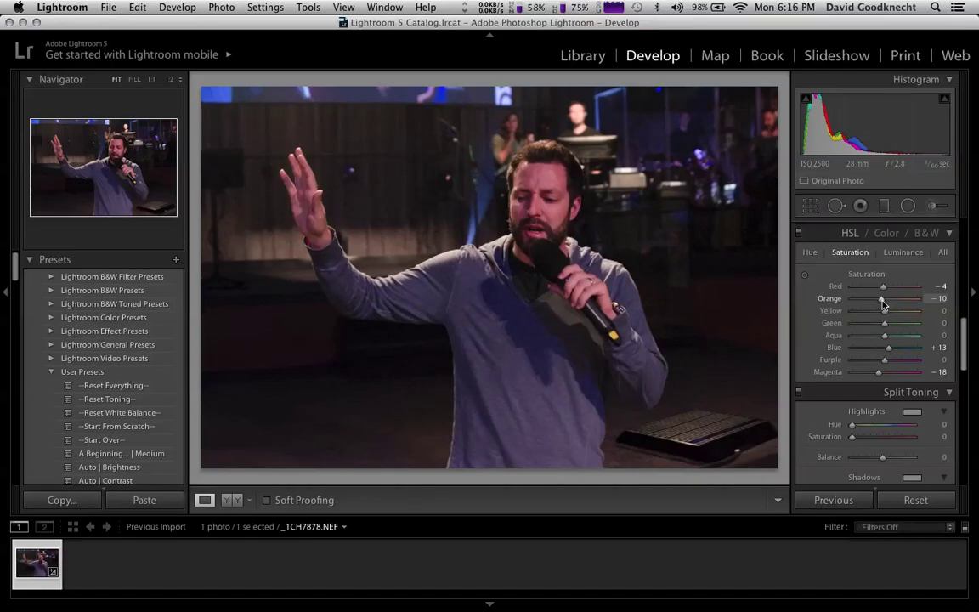
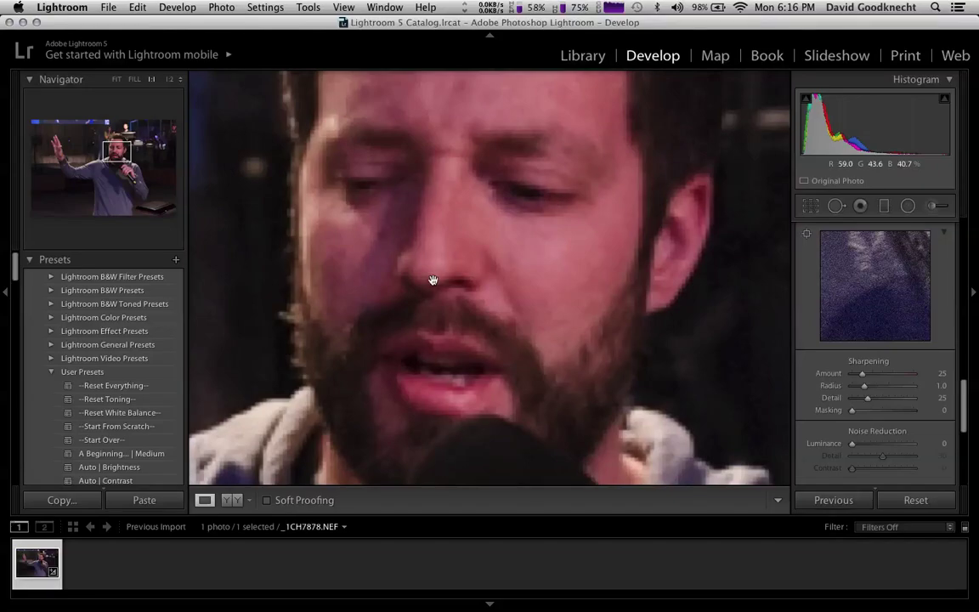
- Set the sharpening amount to 66 and the luminance noise reduction to 42, checking the man's face at 1:1
left_click_drag(421, 261, 464, 284)
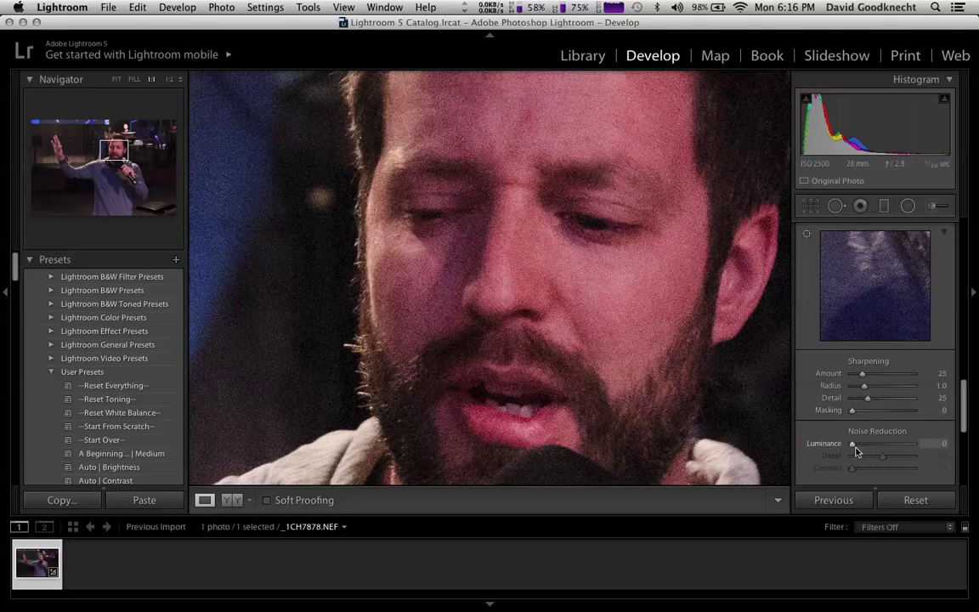
left_click_drag(851, 447, 898, 452)
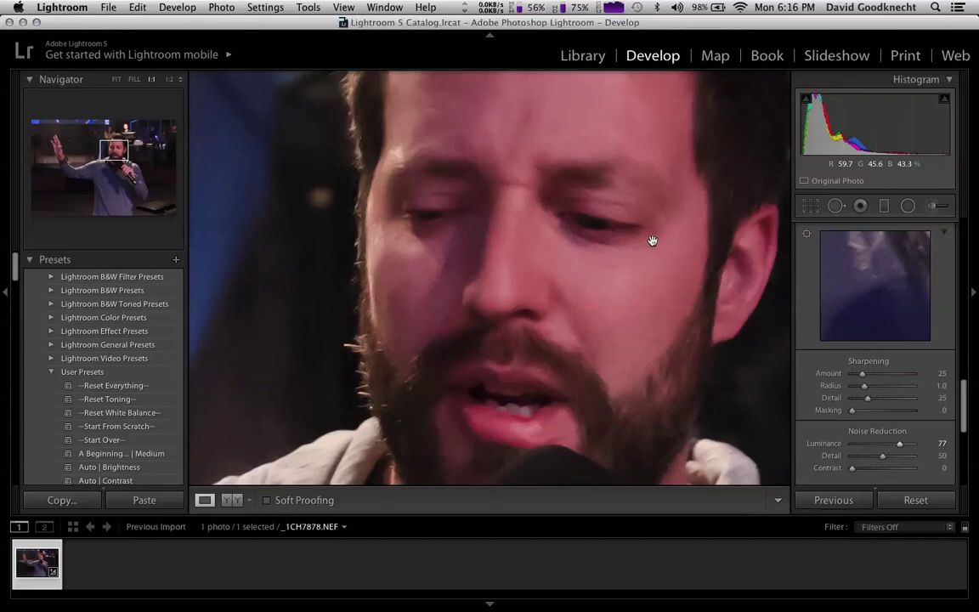
left_click_drag(862, 379, 879, 378)
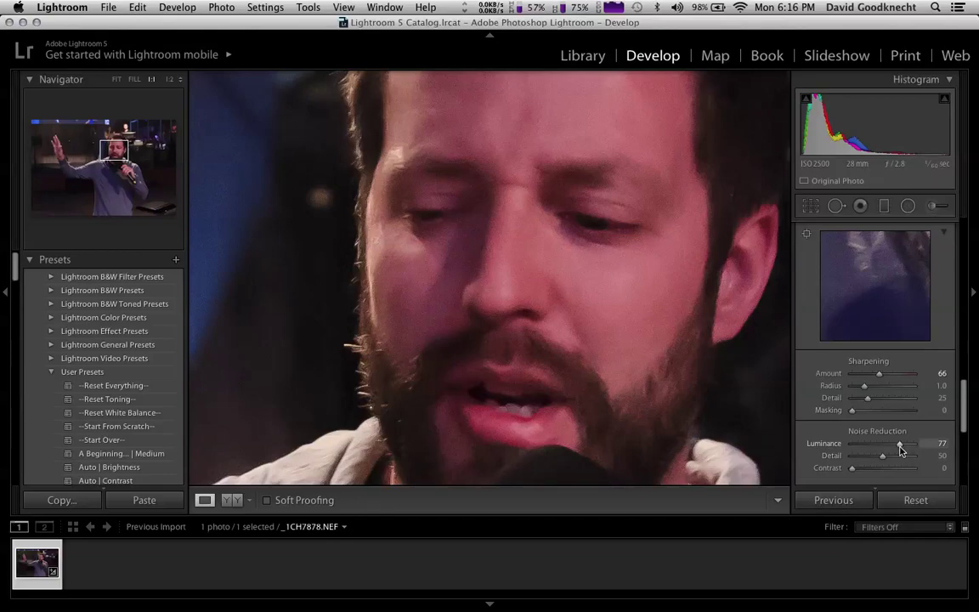
left_click_drag(900, 445, 887, 451)
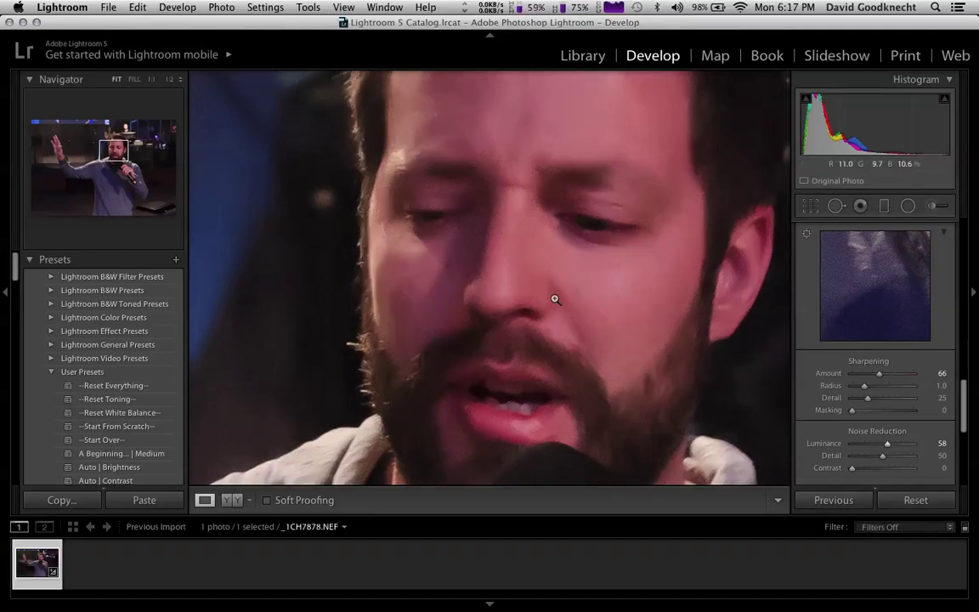
left_click(409, 226)
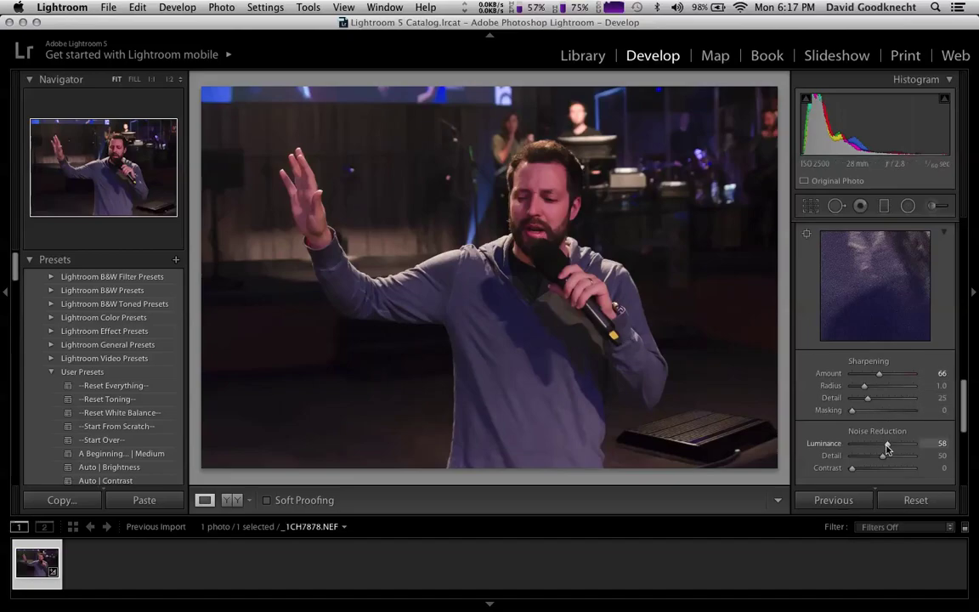
left_click_drag(889, 447, 879, 450)
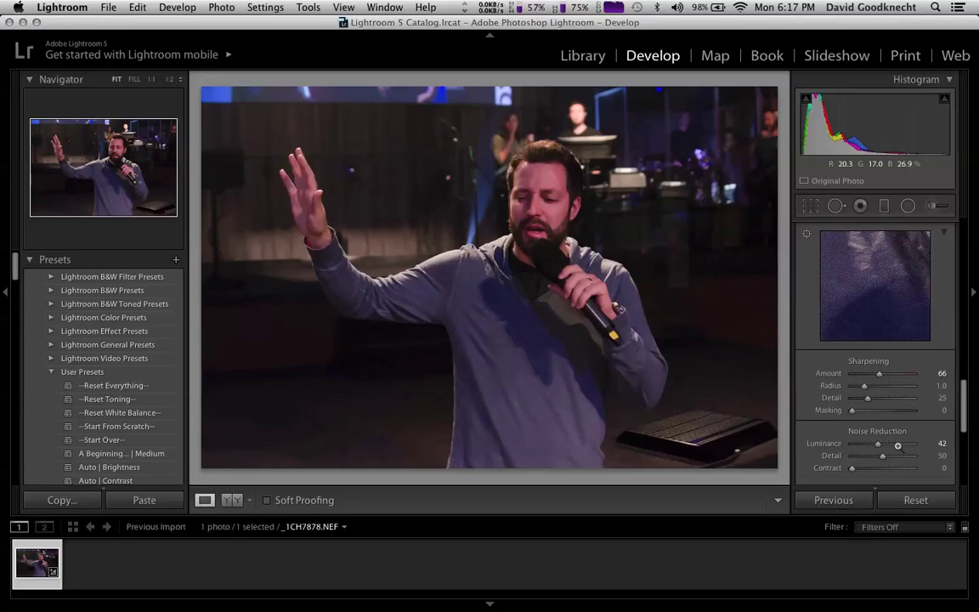
- Darken the photo's edges with a Highlight Priority post-crop vignette at an amount of -23
scroll(934, 429, "down", 5)
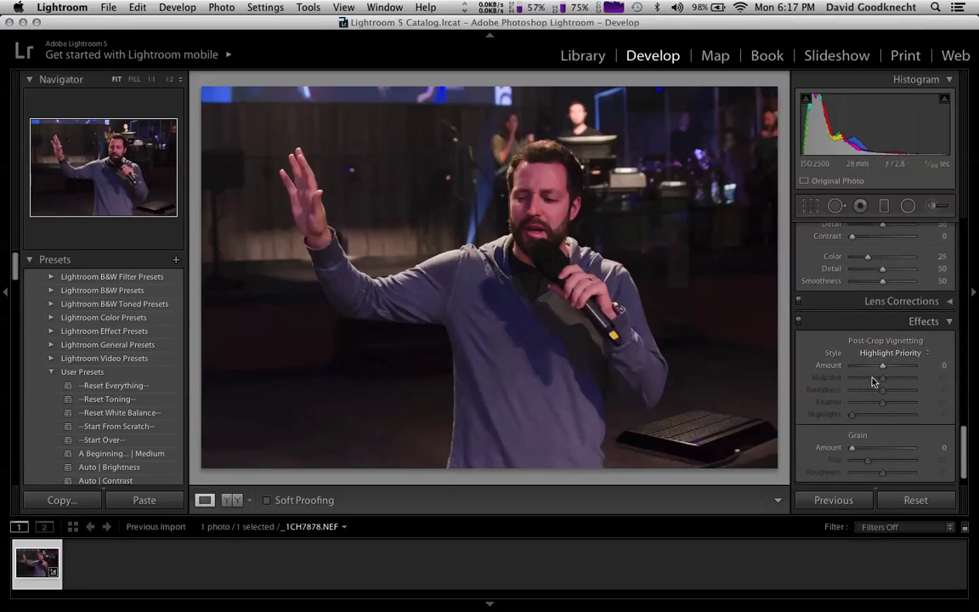
mouse_move(883, 369)
left_mouse_down()
mouse_move(863, 372)
mouse_move(907, 371)
mouse_move(878, 369)
left_mouse_up()
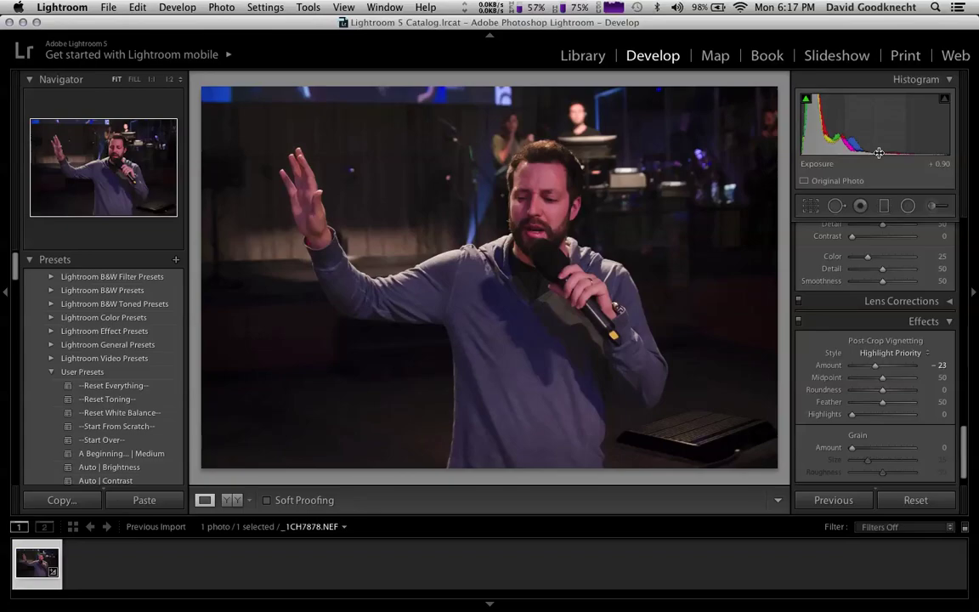
scroll(881, 357, "up", 10)
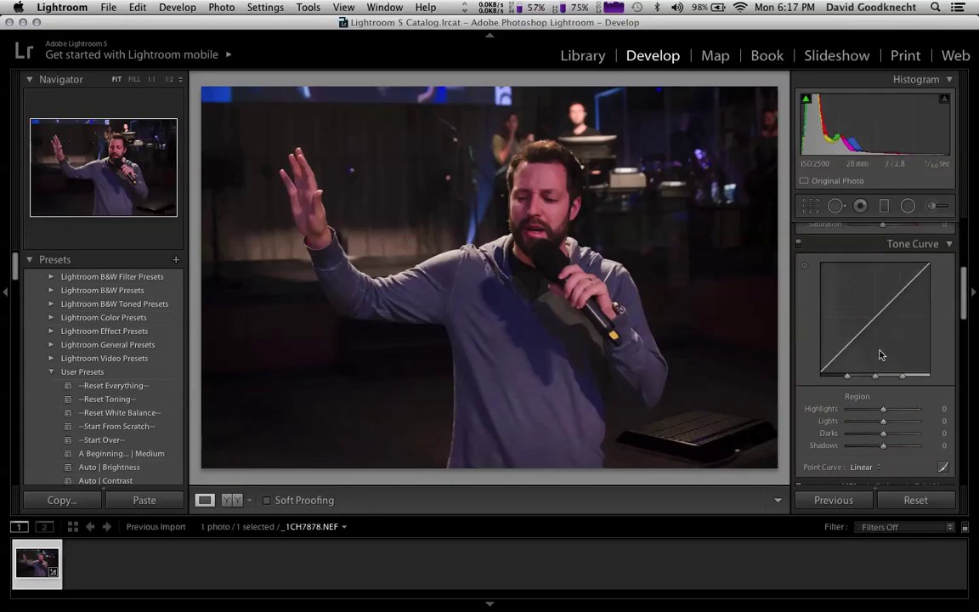
scroll(883, 416, "up", 6)
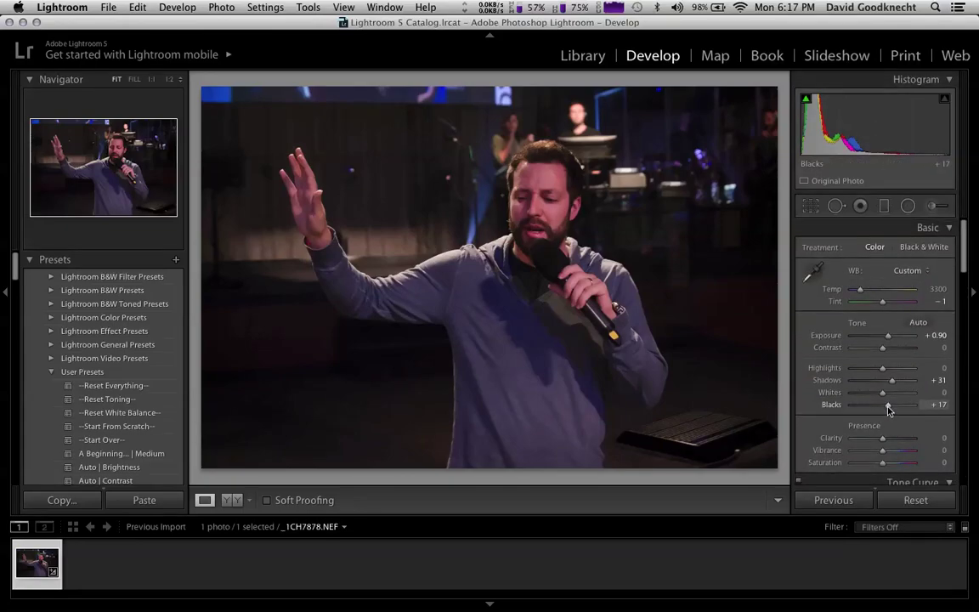
- Set the blacks to +22 and crop the photo tighter around the man from its upper-right corner, keeping the original aspect ratio
left_click_drag(888, 407, 890, 407)
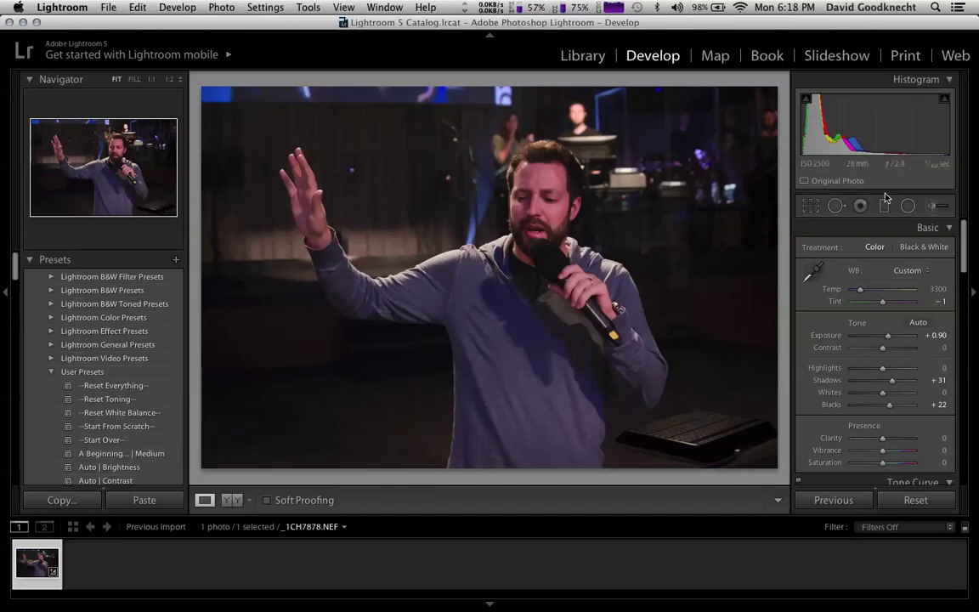
left_click(812, 206)
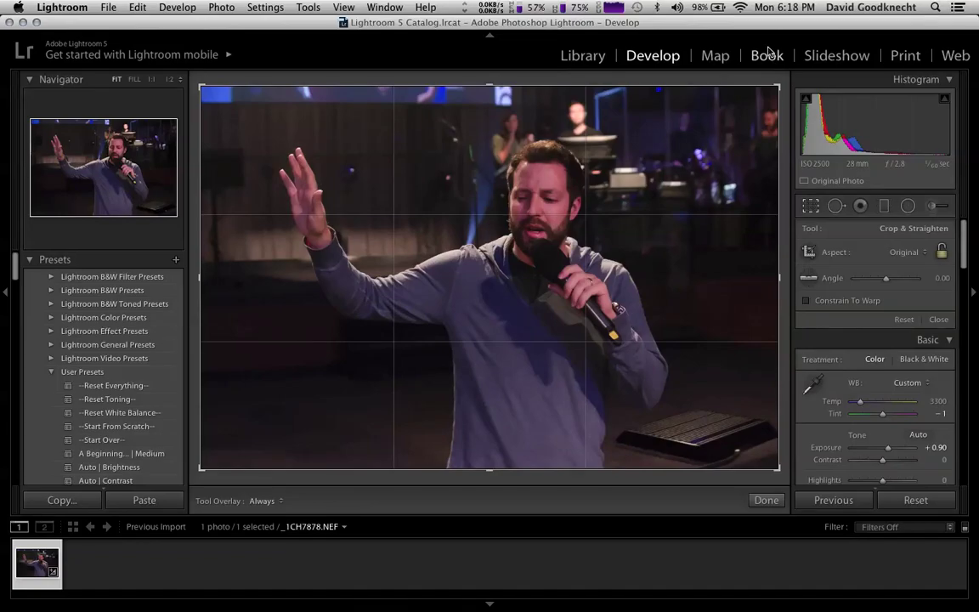
key("shift")
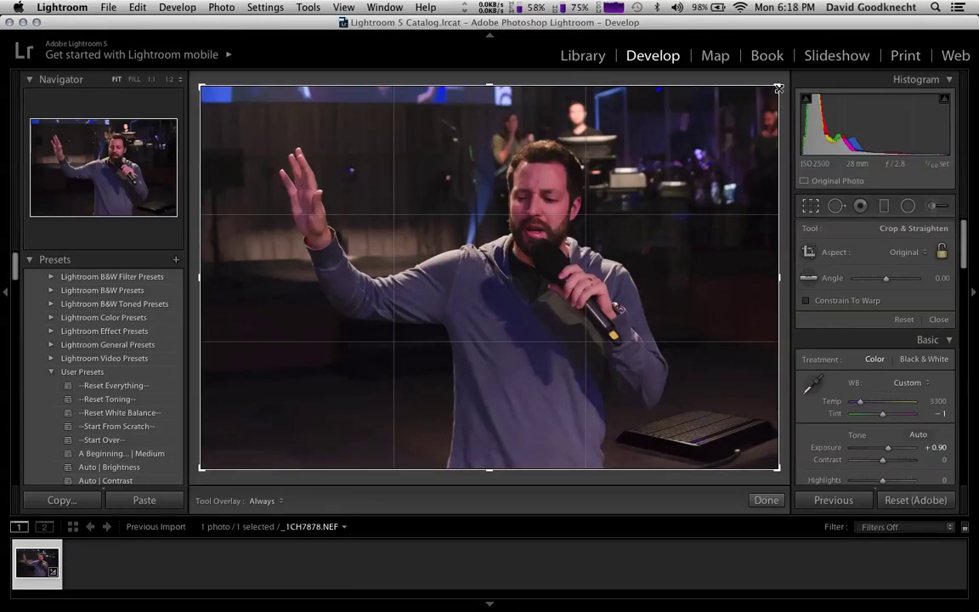
left_click_drag(778, 87, 748, 104)
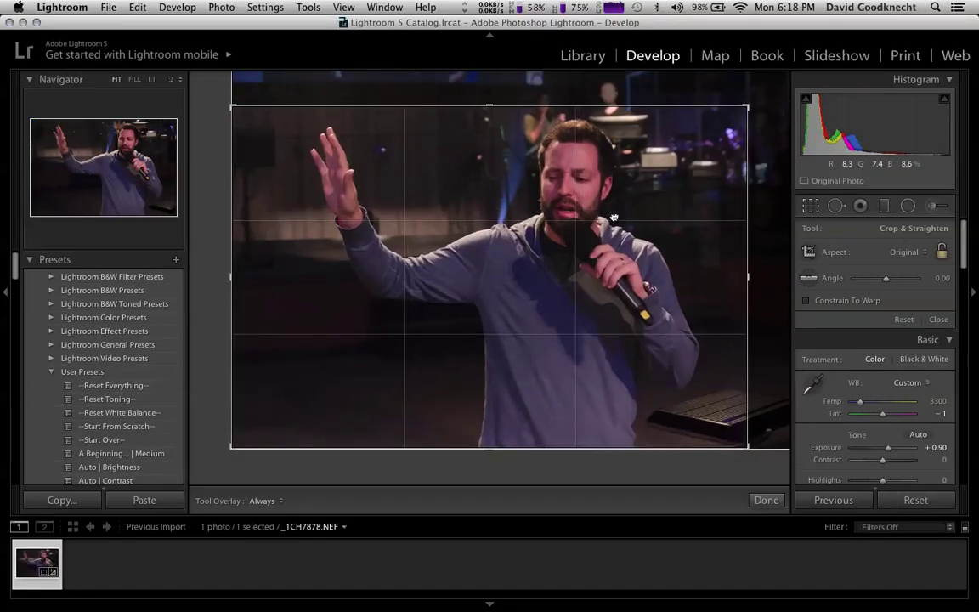
left_click_drag(614, 217, 613, 221)
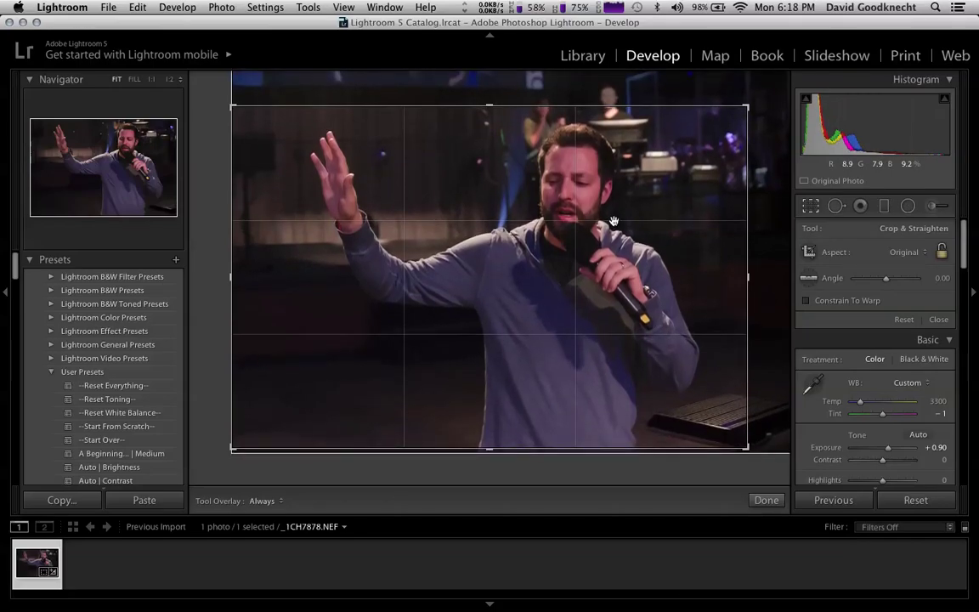
left_click(766, 499)
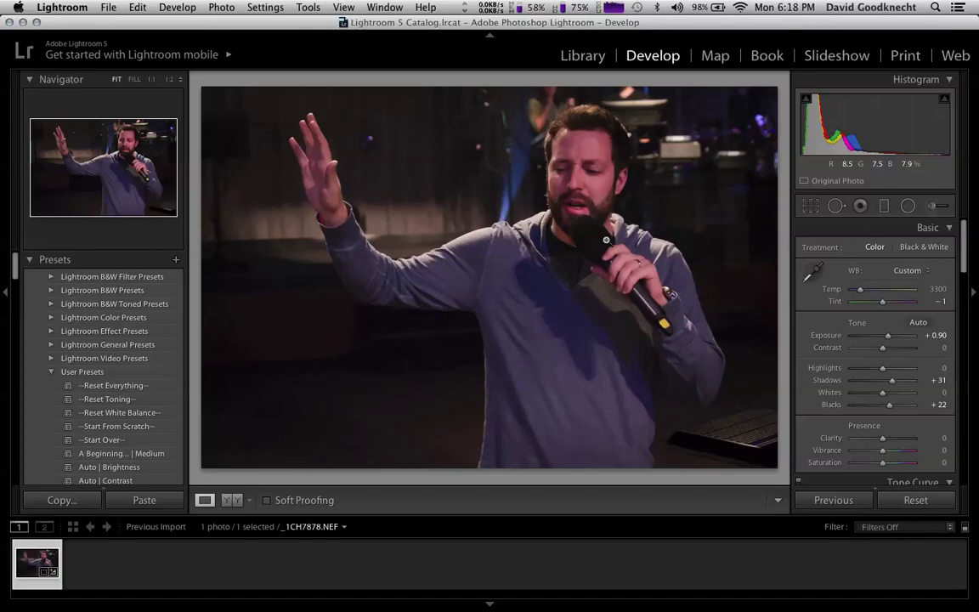
- Compare the photo before and after editing in side-by-side, split and stacked layouts, and return to the single-photo view
left_click(230, 500)
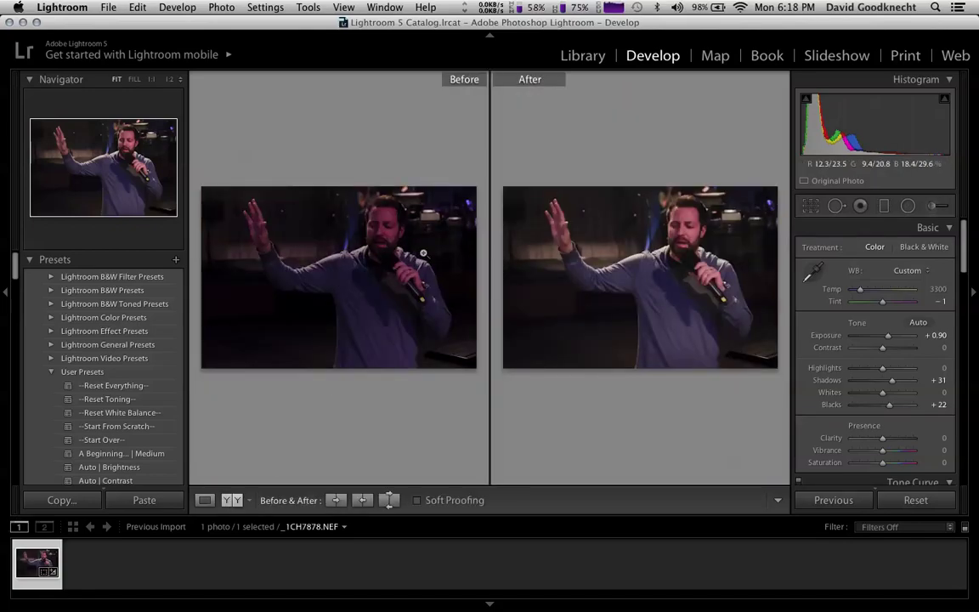
left_click(232, 500)
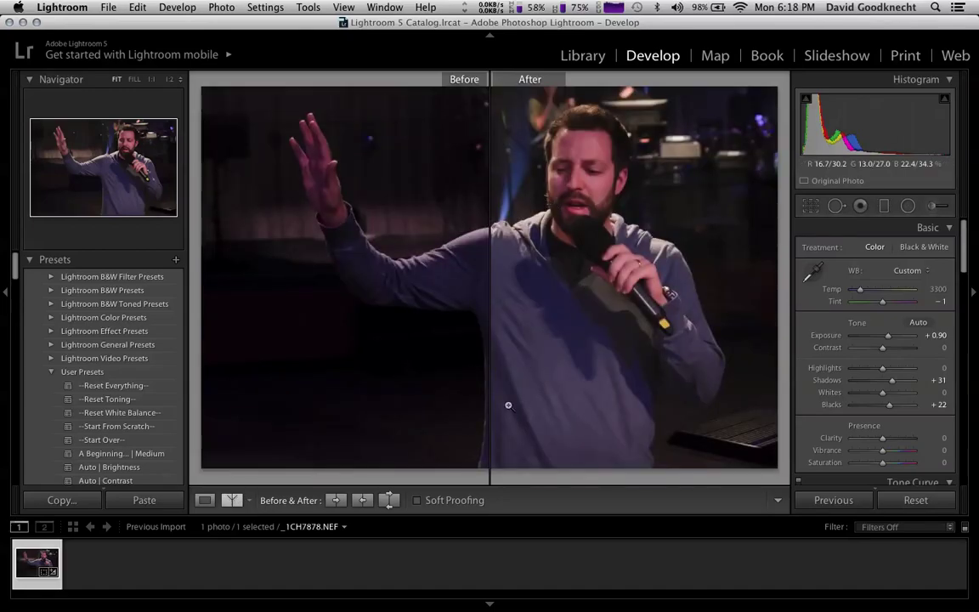
left_click(232, 500)
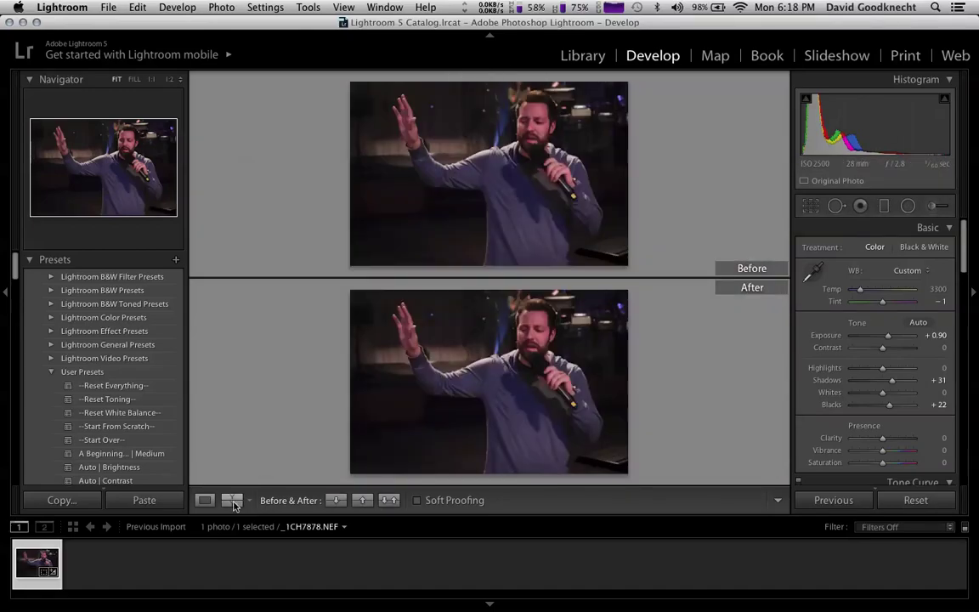
left_click(232, 500)
left_click(232, 500)
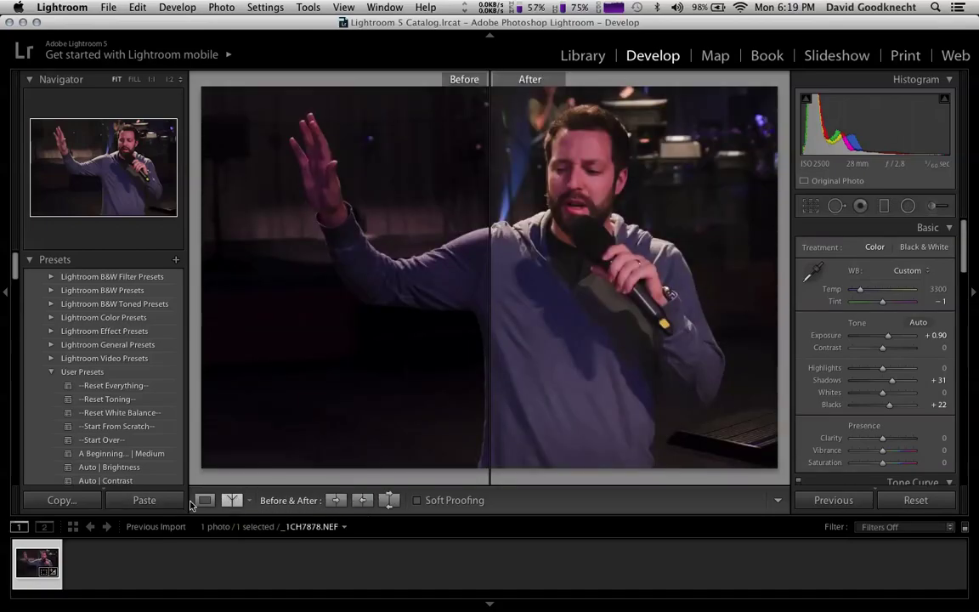
left_click(204, 500)
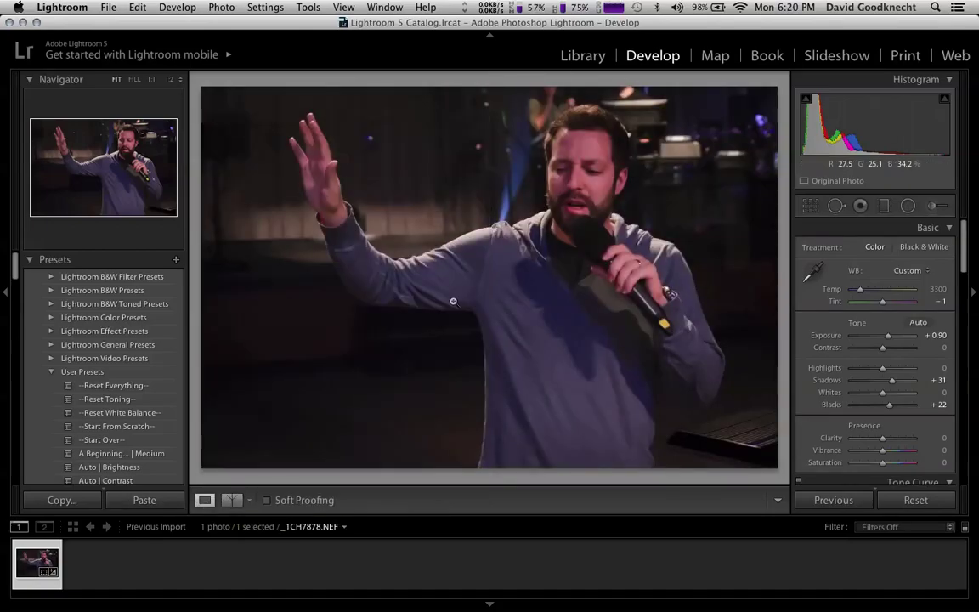